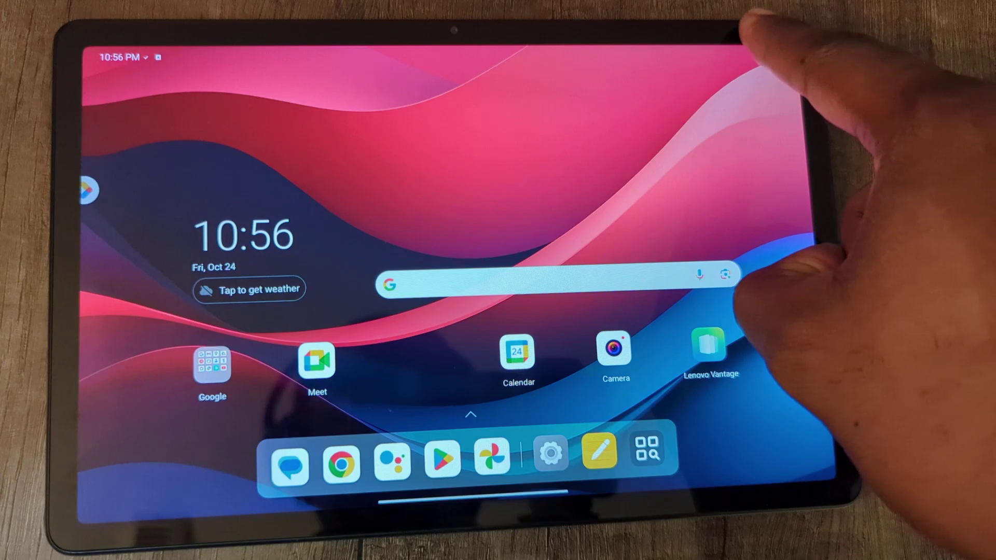
- Pull down the notification shade from the home screen so the Quick Settings toggles show
{"action": "left_click_drag", "start_coordinate": [766, 51], "coordinate": [766, 249]}
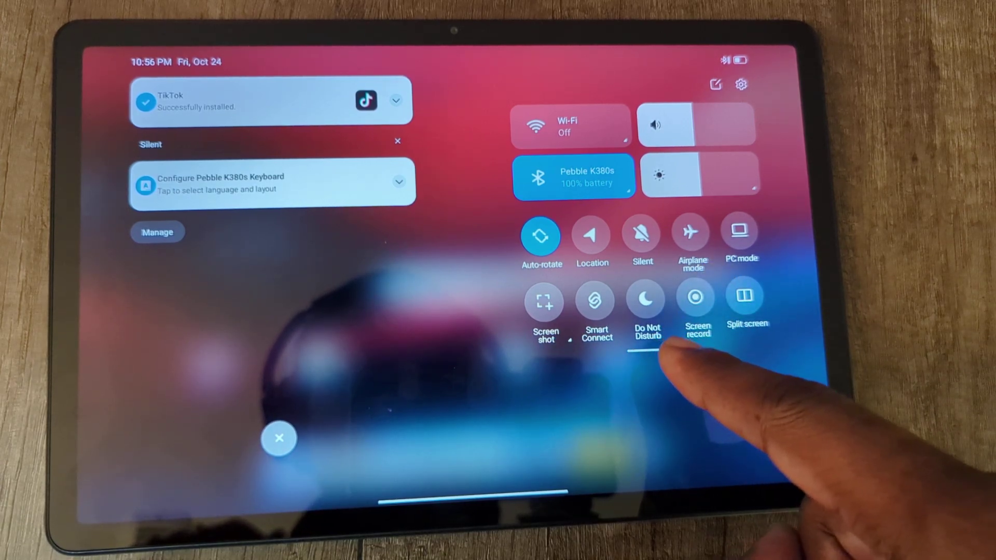
- Expand Quick Settings fully and start a screen recording with the Screen record tile
{"action": "left_click_drag", "start_coordinate": [652, 388], "coordinate": [751, 424]}
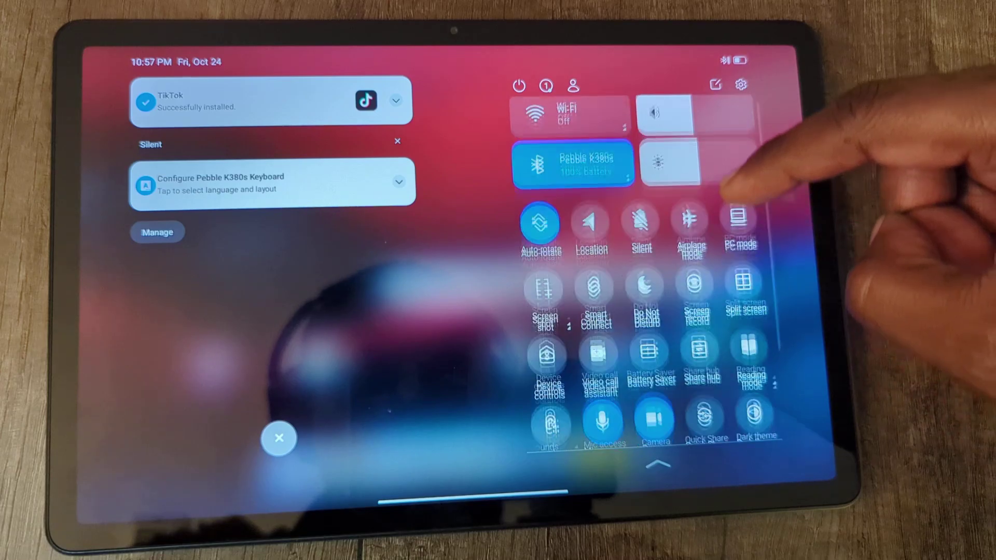
{"action": "left_click_drag", "start_coordinate": [750, 226], "coordinate": [767, 113]}
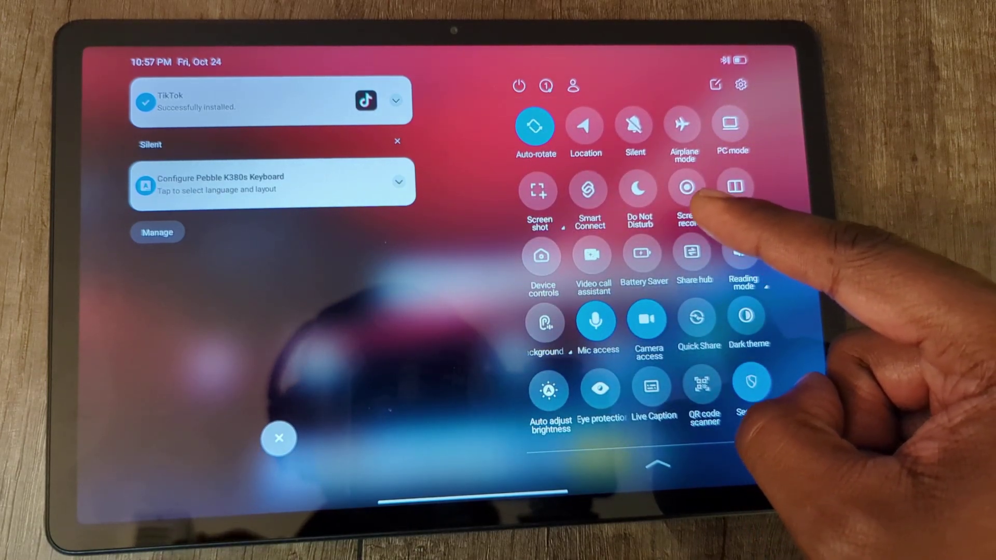
{"action": "left_click", "coordinate": [688, 188]}
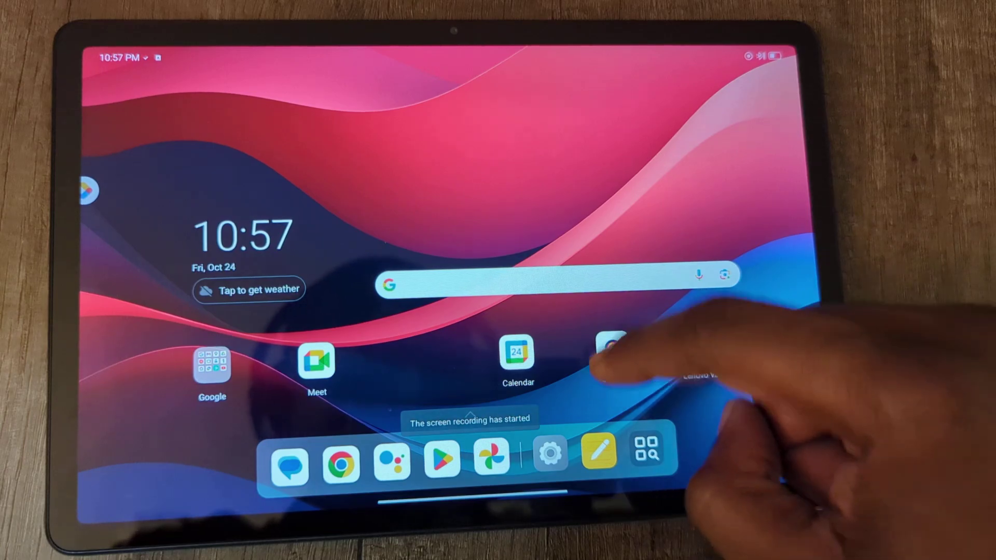
- Launch Google Photos from the app drawer, showing the screenrecorder album
{"action": "left_click_drag", "start_coordinate": [611, 356], "coordinate": [700, 124]}
{"action": "left_click_drag", "start_coordinate": [622, 144], "coordinate": [638, 374]}
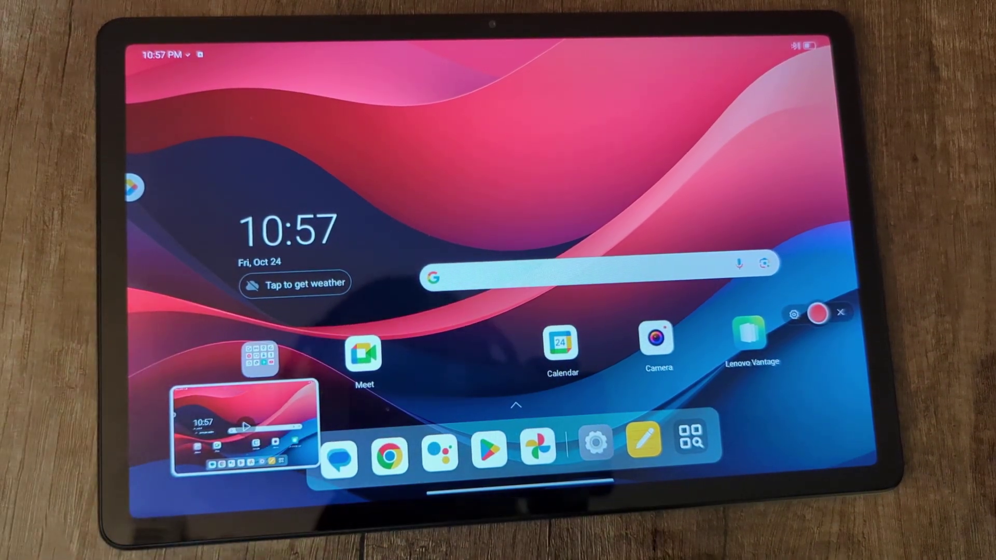
{"action": "left_click", "coordinate": [689, 436]}
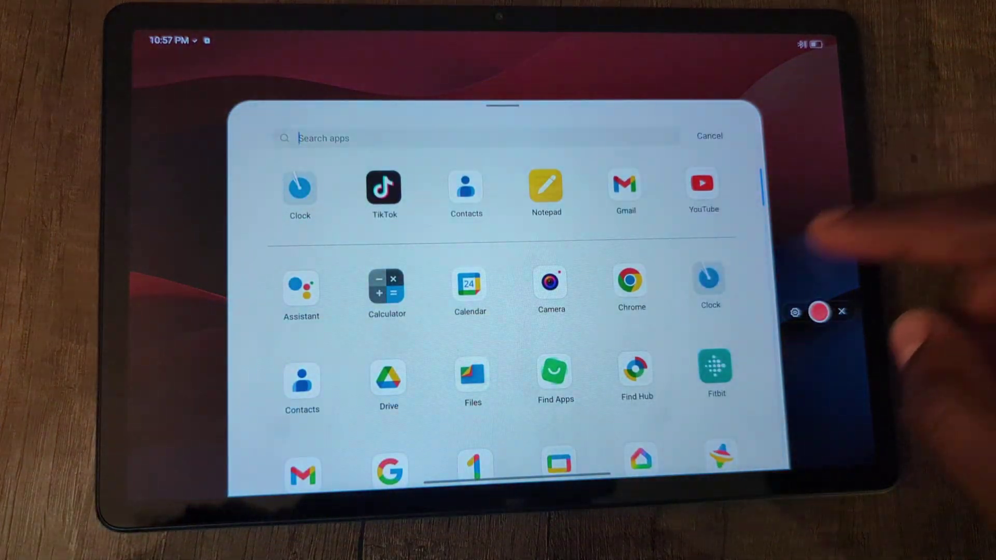
{"action": "scroll", "coordinate": [653, 351], "scroll_direction": "down", "scroll_amount": 2}
{"action": "scroll", "coordinate": [682, 375], "scroll_direction": "down", "scroll_amount": 2}
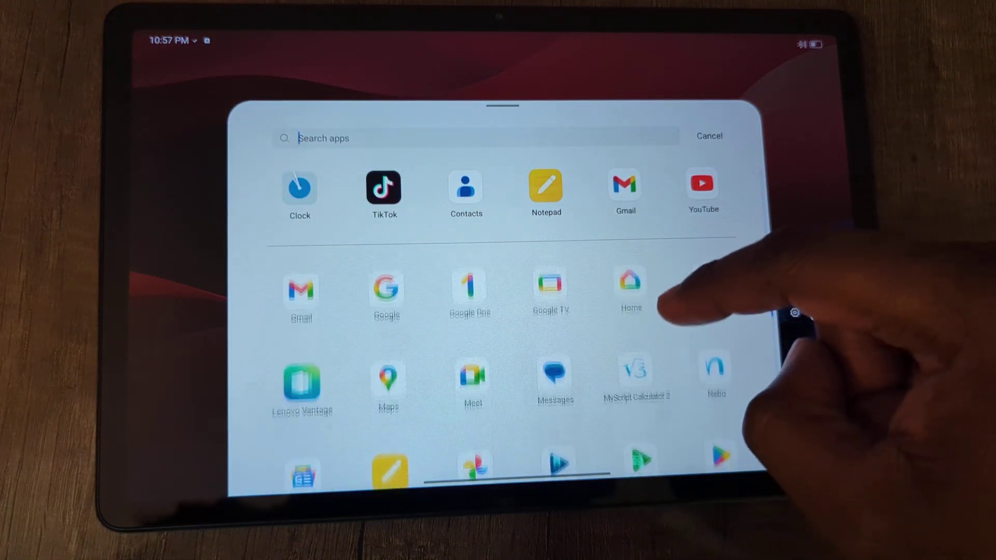
{"action": "scroll", "coordinate": [669, 365], "scroll_direction": "down", "scroll_amount": 3}
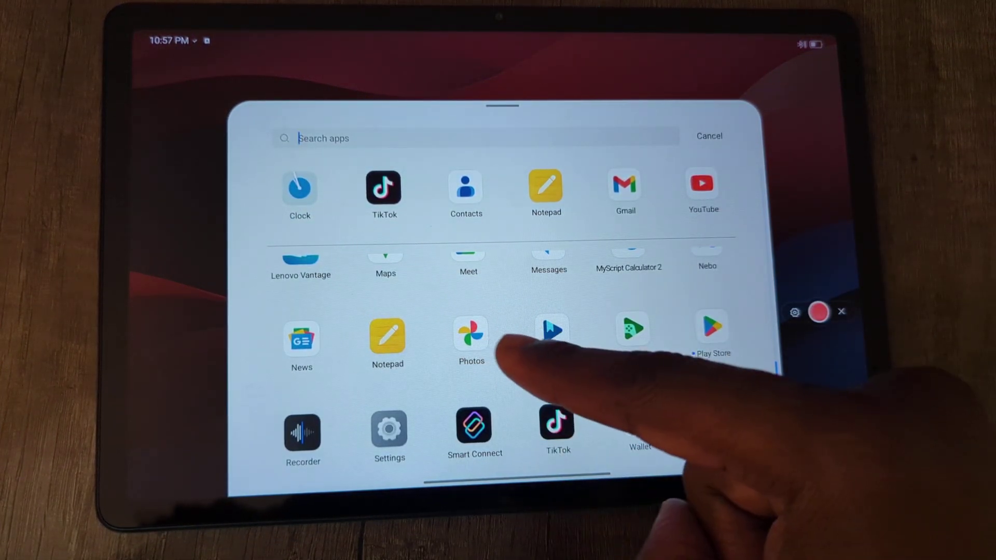
{"action": "left_click", "coordinate": [471, 336]}
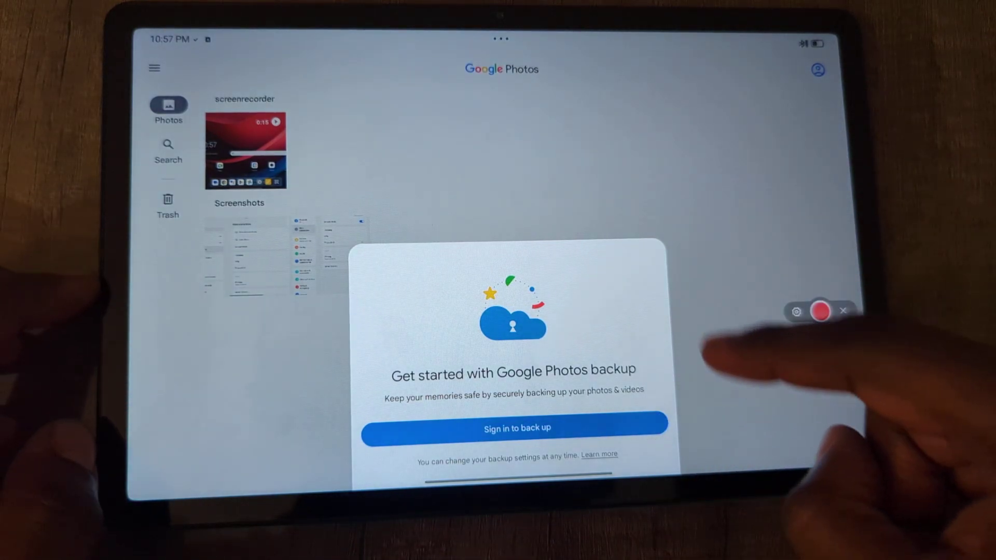
- Reopen Photos, dismiss its backup prompt, then return home and bring up the app drawer
{"action": "left_click_drag", "start_coordinate": [583, 467], "coordinate": [638, 296]}
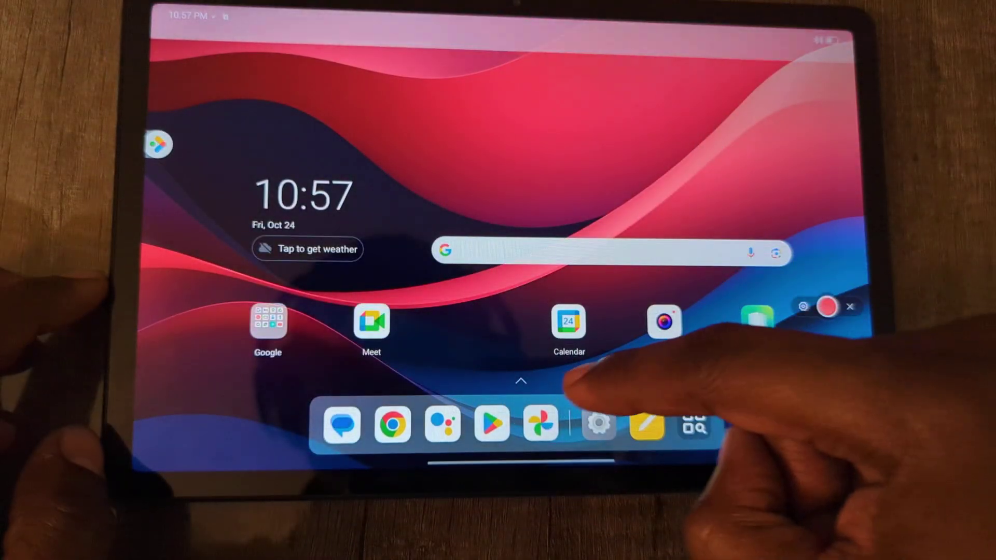
{"action": "left_click", "coordinate": [541, 424]}
{"action": "left_click", "coordinate": [607, 179]}
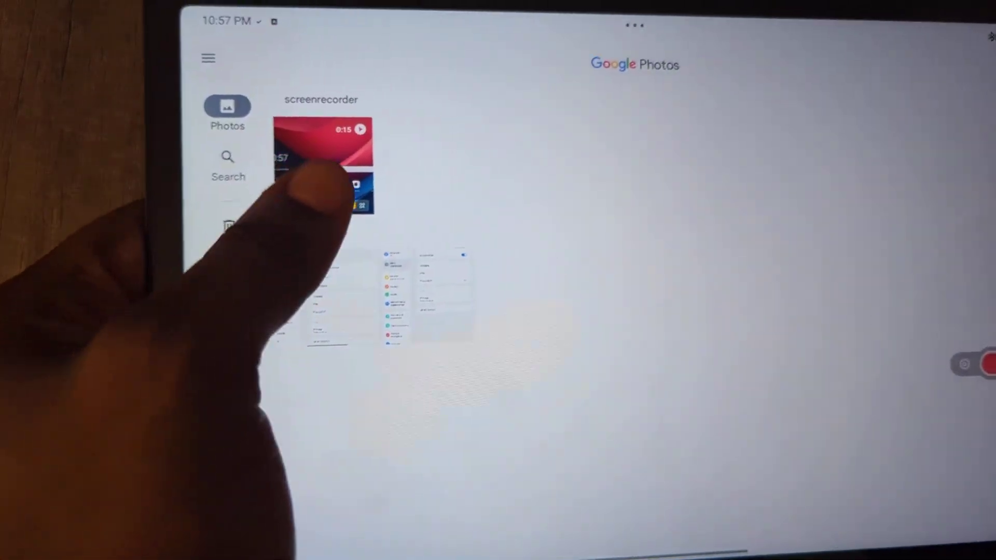
{"action": "left_click_drag", "start_coordinate": [179, 241], "coordinate": [249, 241]}
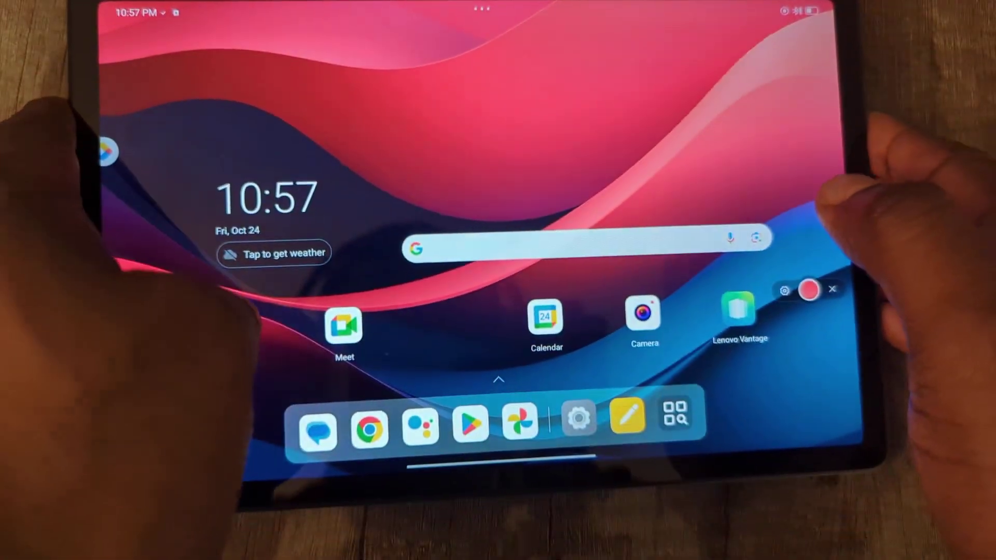
{"action": "left_click_drag", "start_coordinate": [589, 436], "coordinate": [589, 233]}
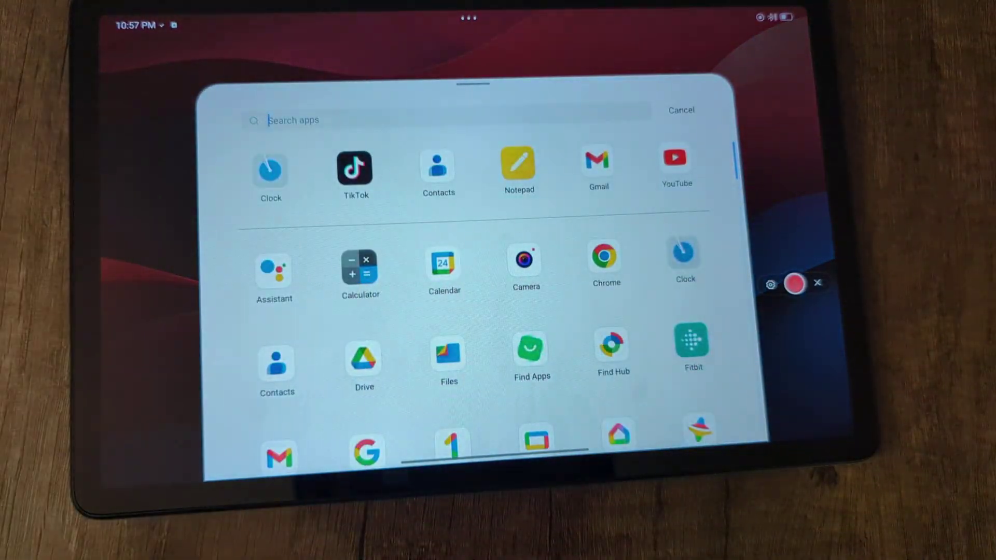